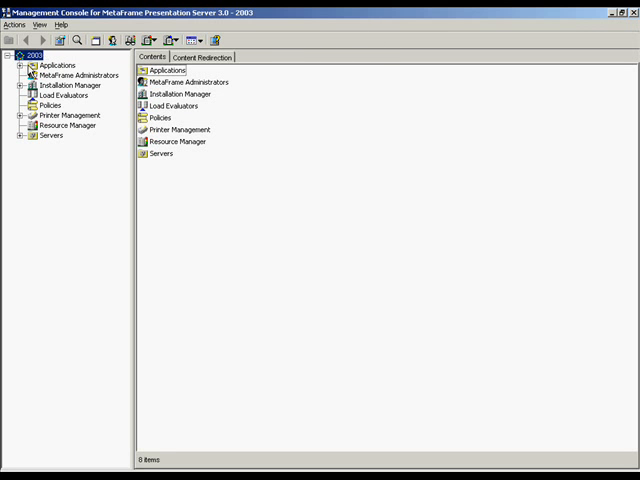
Select Applications in the farm tree and bring up its context actions.
click(33, 66)
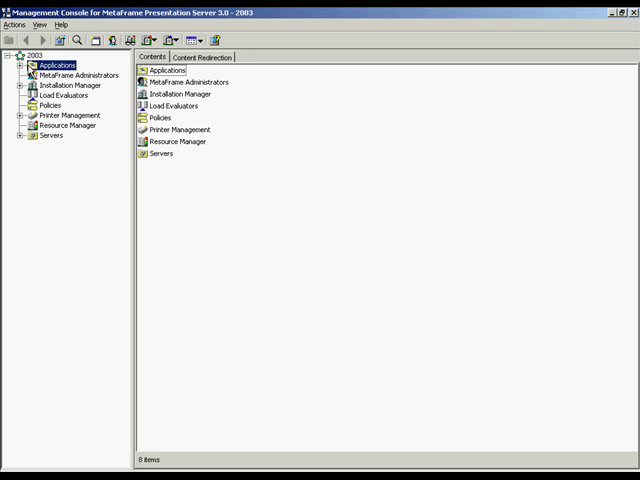
right_click(36, 67)
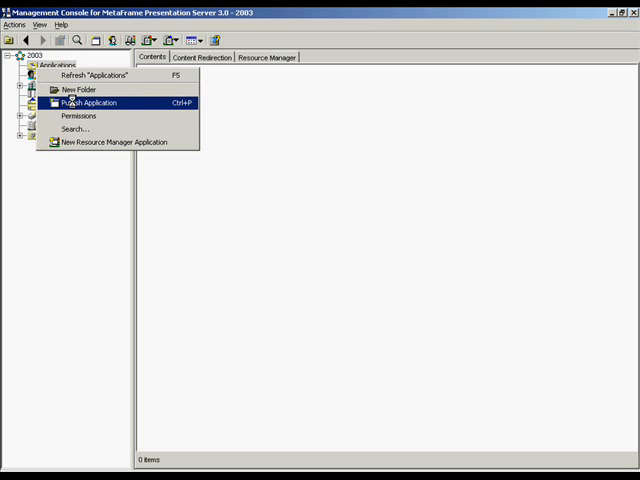
Begin the Application Publishing Wizard with display name Notepad and move to the description field.
click(72, 102)
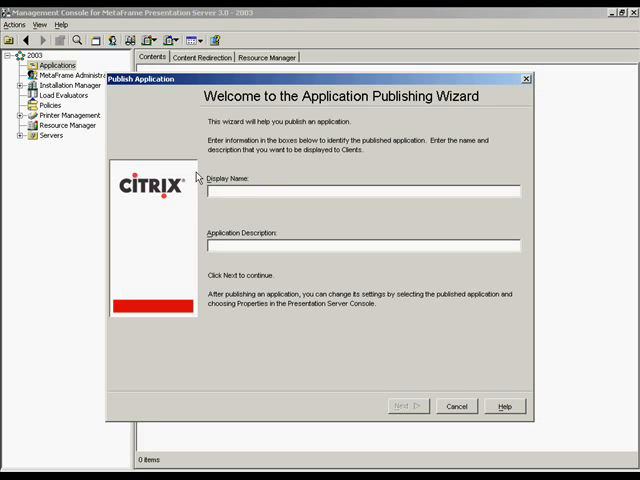
text(Note)
text(pad)
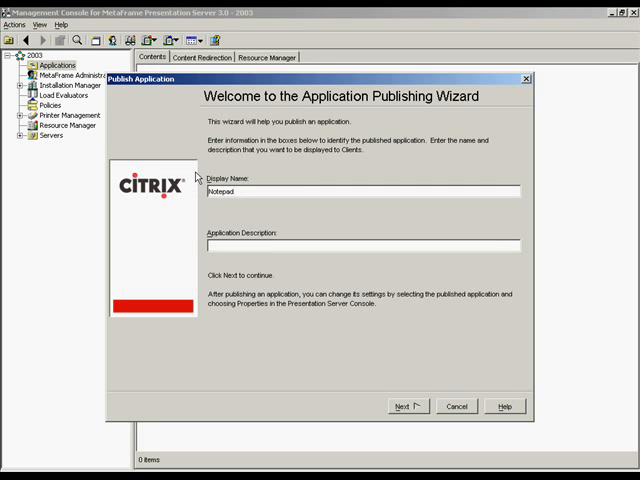
click(249, 243)
Try the Desktop and Content publish types, then settle back on publishing a single Application.
click(409, 411)
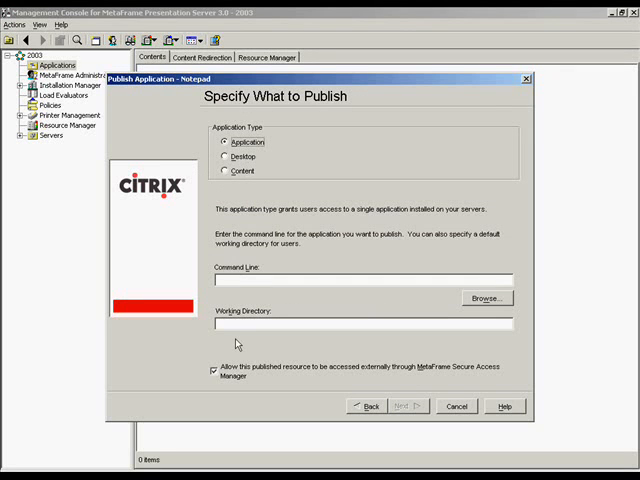
click(225, 158)
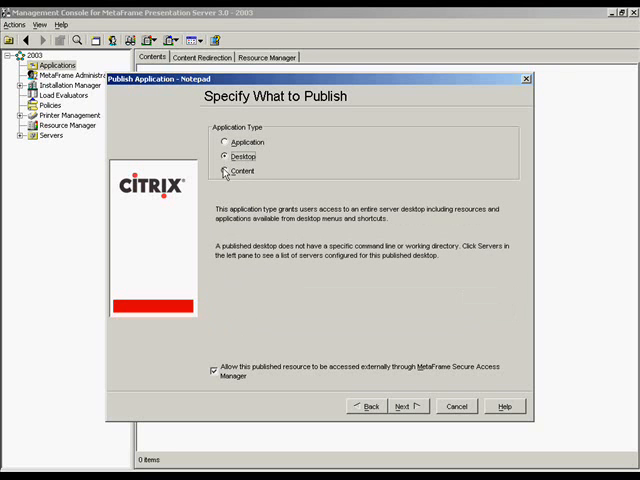
click(225, 172)
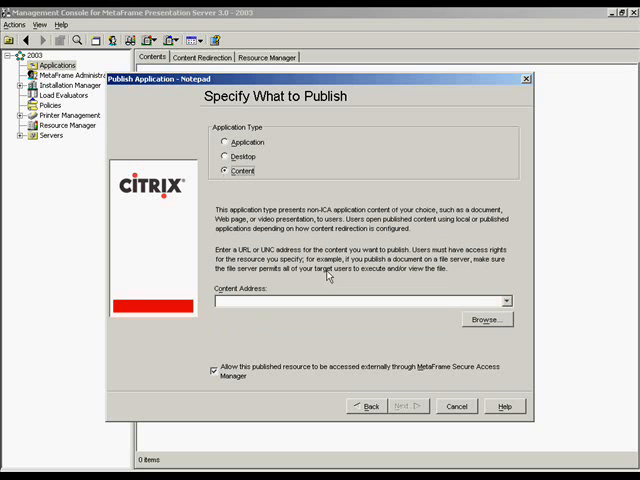
click(506, 302)
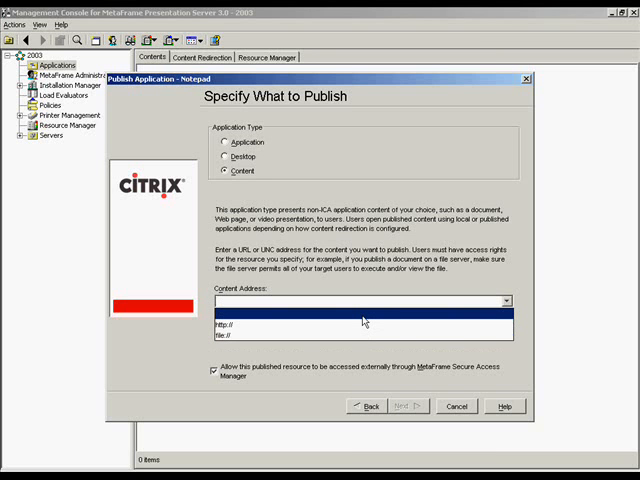
click(364, 318)
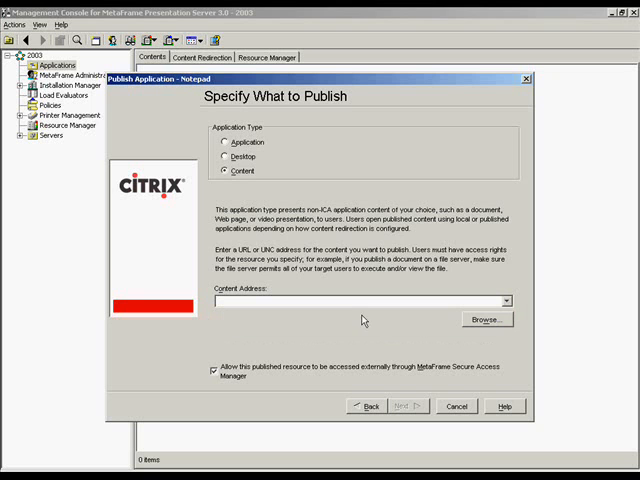
click(226, 142)
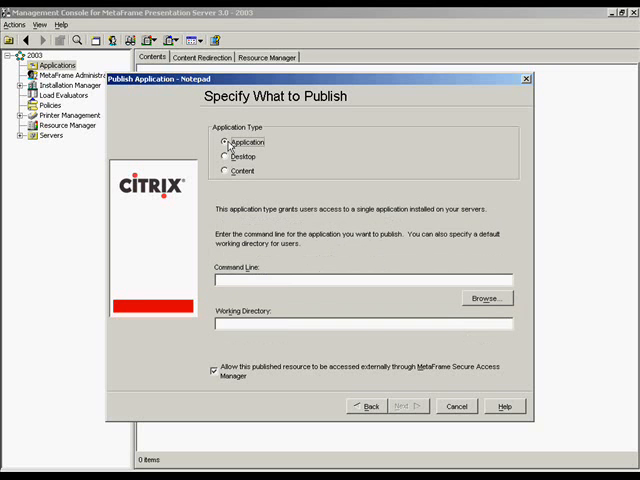
Browse the server to D:\WINDOWS and set NOTEPAD.EXE as the command line, then continue.
click(477, 304)
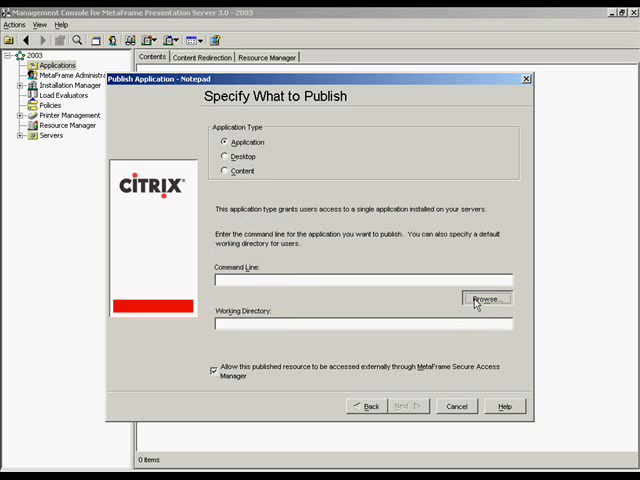
double_click(170, 192)
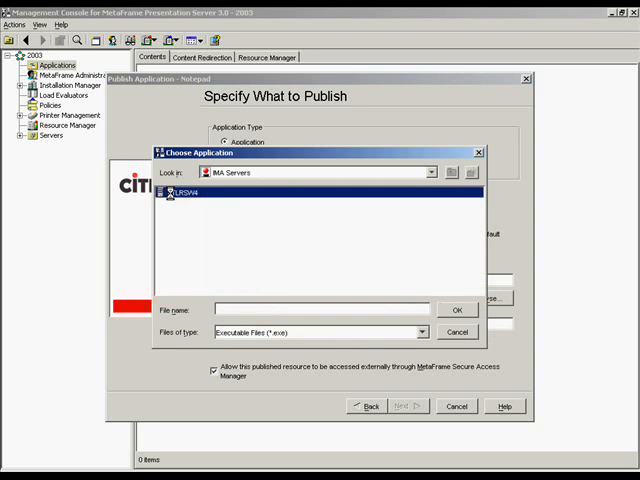
double_click(169, 214)
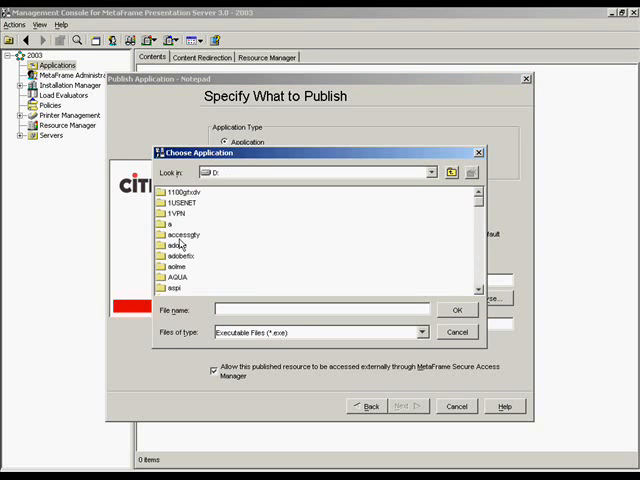
click(179, 237)
key(w)
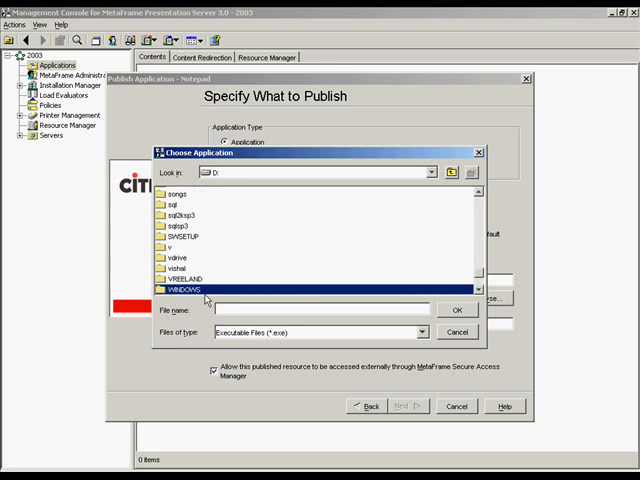
double_click(174, 290)
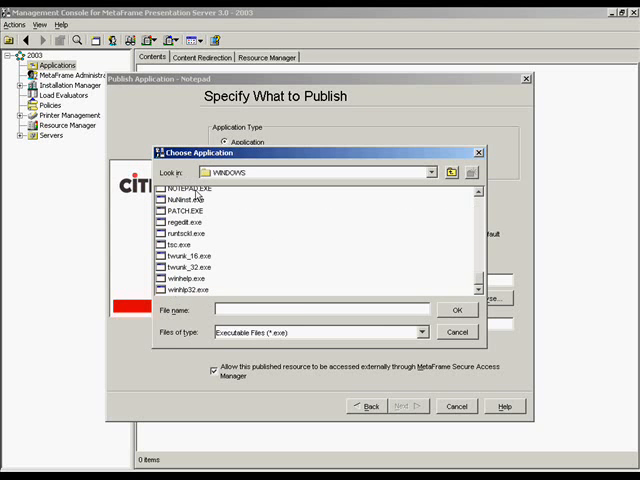
click(195, 189)
click(456, 309)
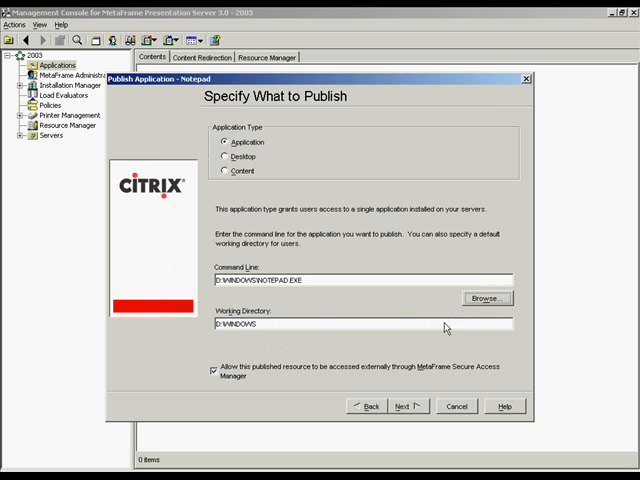
click(404, 406)
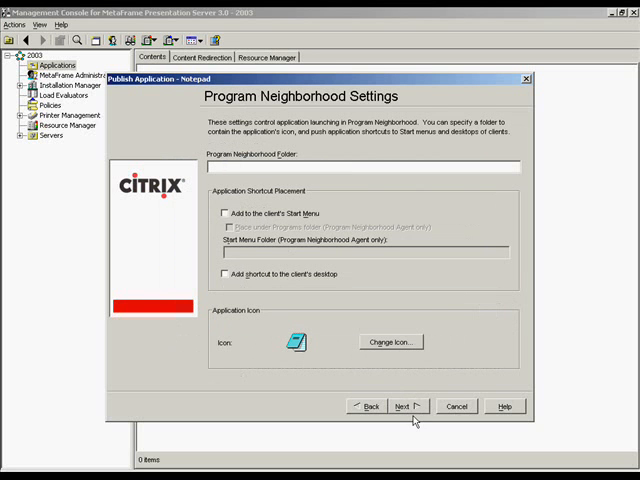
click(293, 167)
click(399, 342)
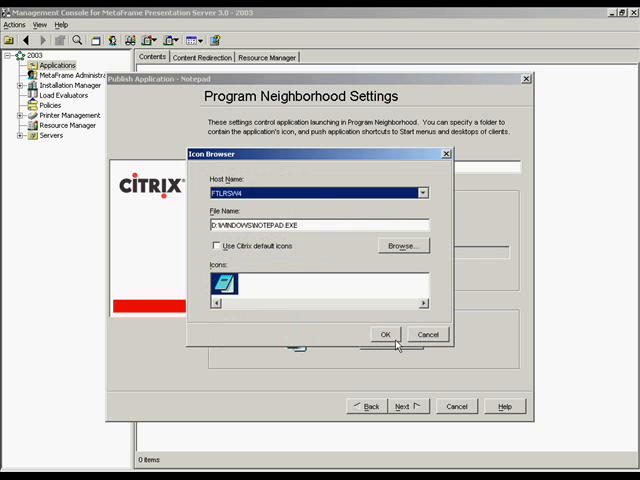
click(432, 336)
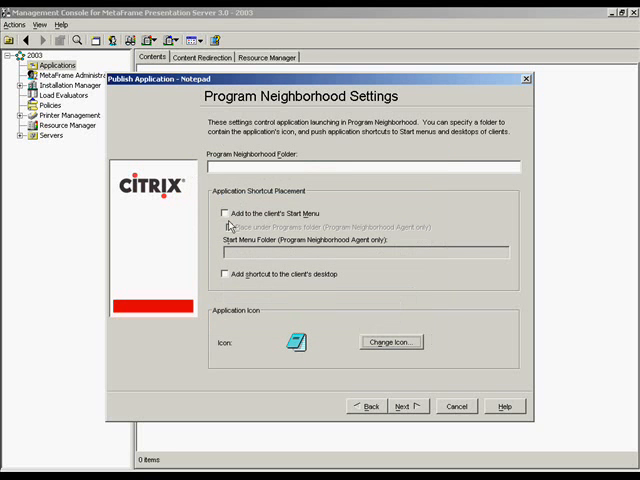
Set the session window size to 640x480 and colour depth to 256 colors, then continue.
click(411, 414)
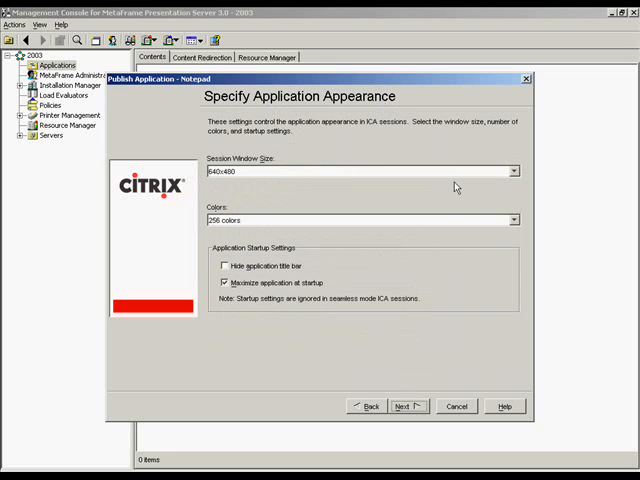
click(514, 172)
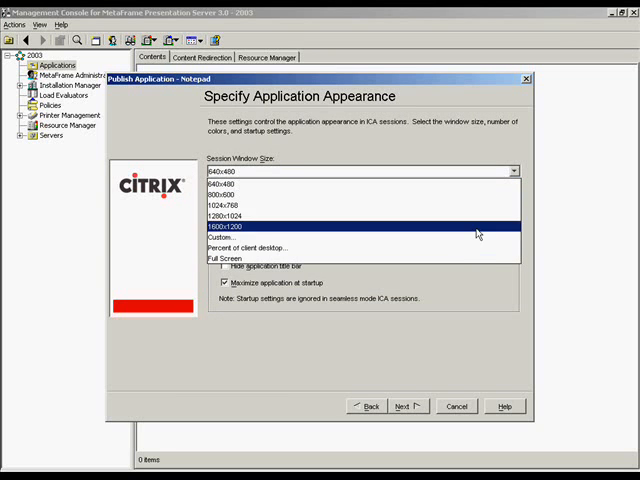
key(Up)
key(Return)
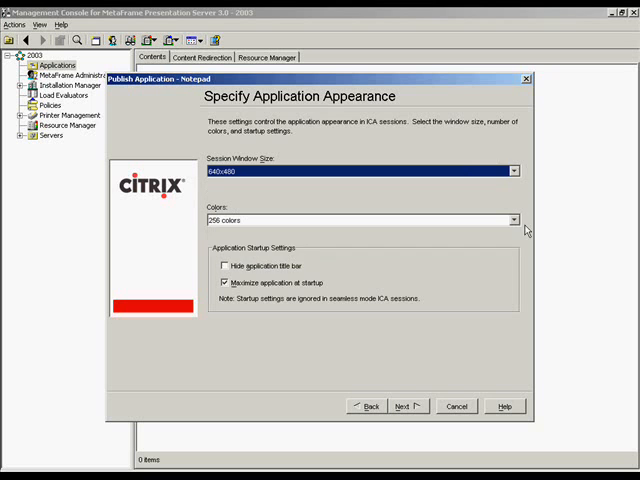
click(514, 221)
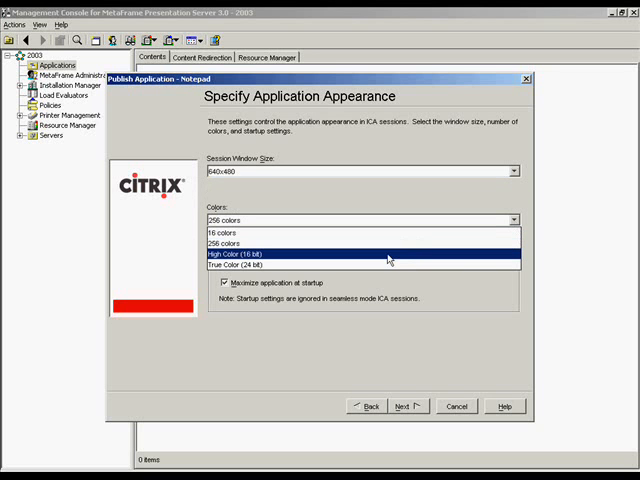
key(Up)
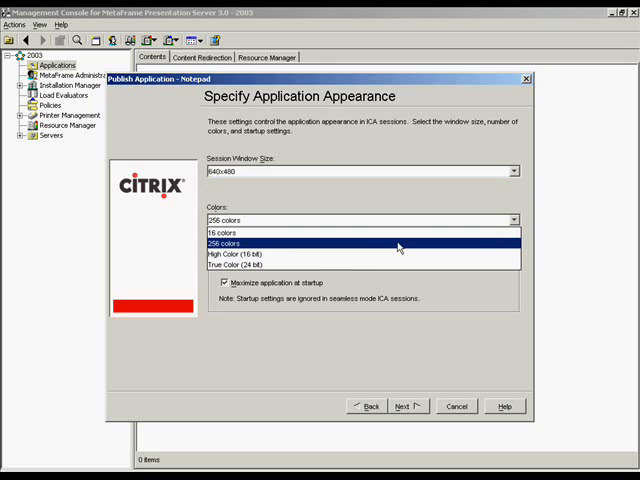
click(398, 247)
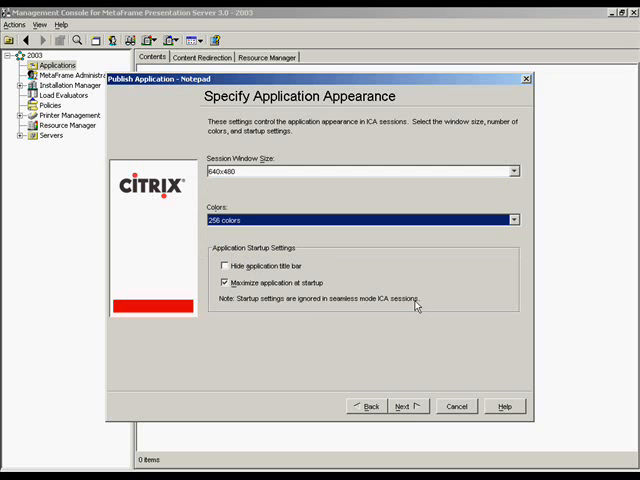
click(417, 412)
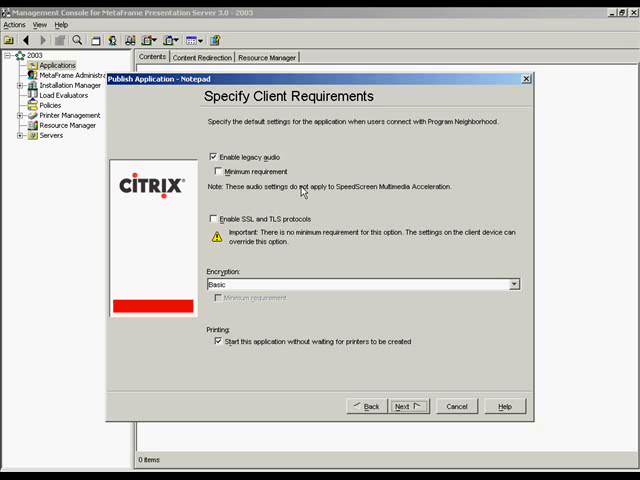
Enable legacy audio without a minimum requirement and leave SSL/TLS protocols off.
click(213, 158)
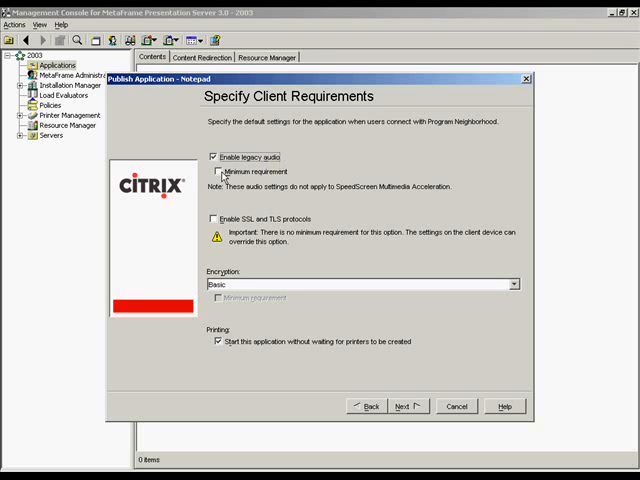
click(219, 172)
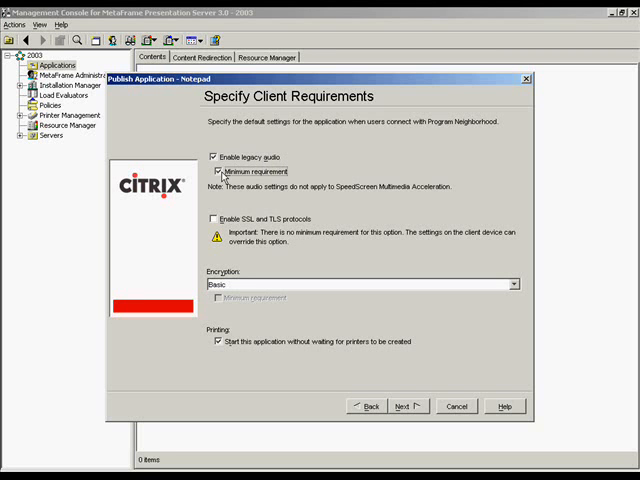
click(223, 176)
click(214, 224)
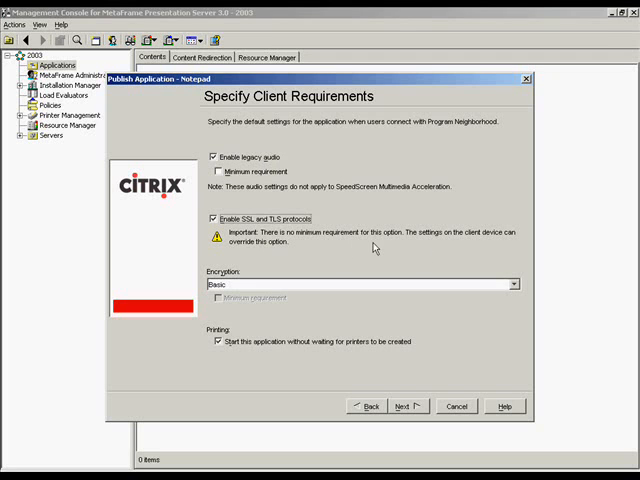
click(213, 219)
Try 128-Bit (RC5) encryption, then return the encryption level to Basic.
click(514, 285)
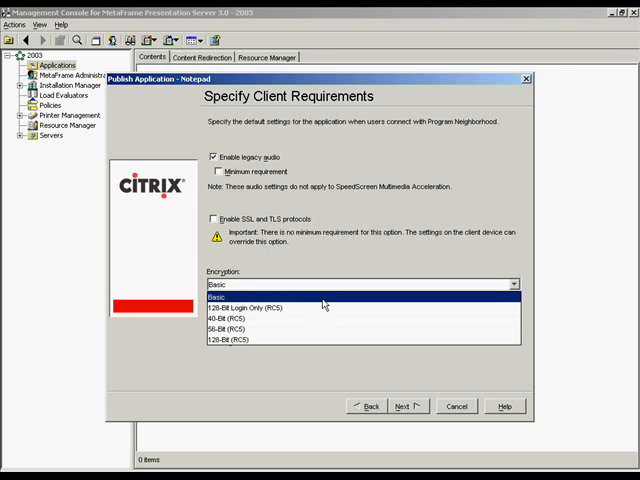
click(264, 340)
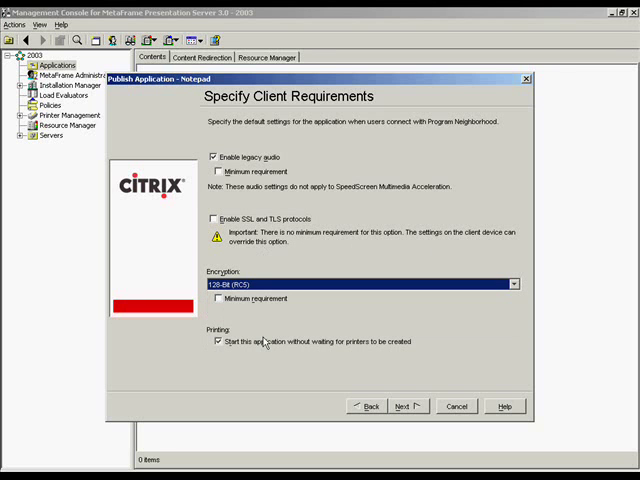
click(218, 299)
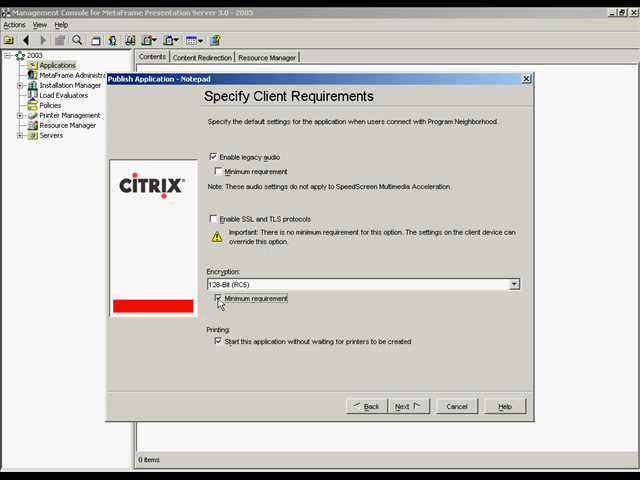
click(514, 286)
click(407, 298)
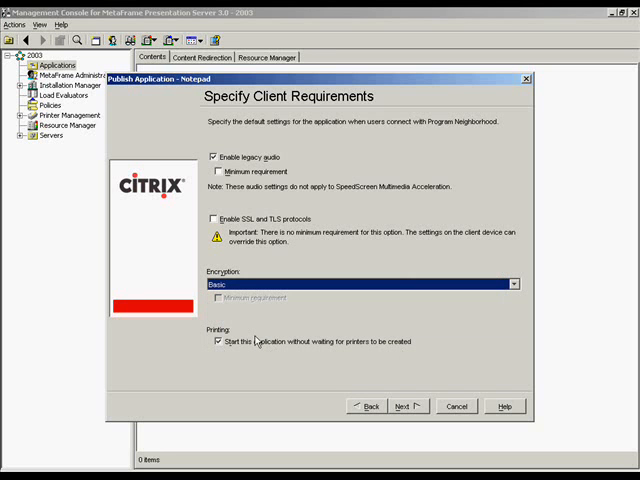
Keep starting the application without waiting for printers and continue to application limits.
click(217, 342)
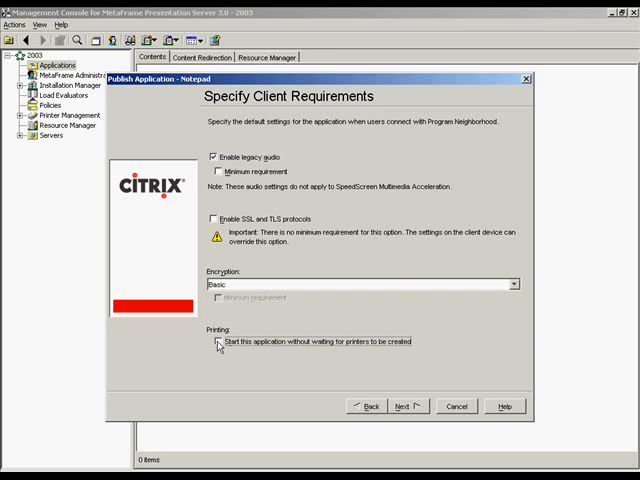
click(218, 342)
click(218, 342)
click(218, 342)
click(219, 342)
click(404, 407)
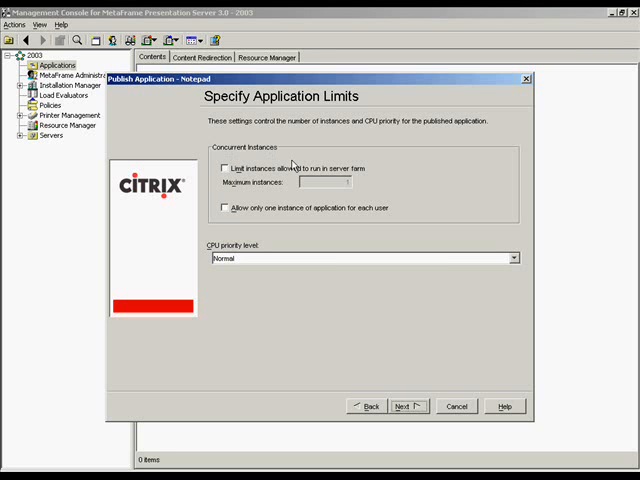
click(225, 169)
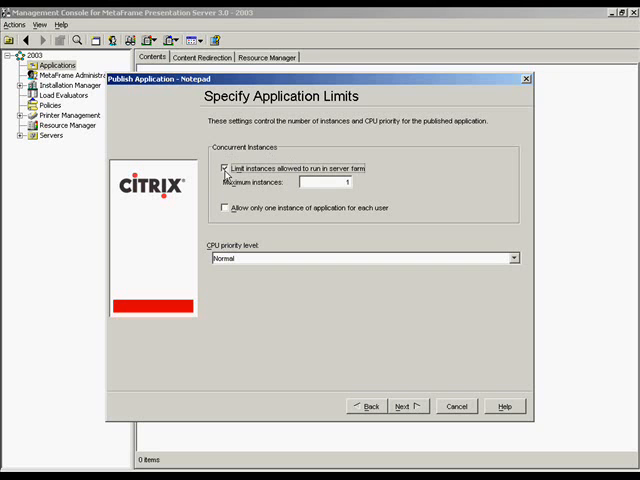
double_click(346, 182)
key(BackSpace)
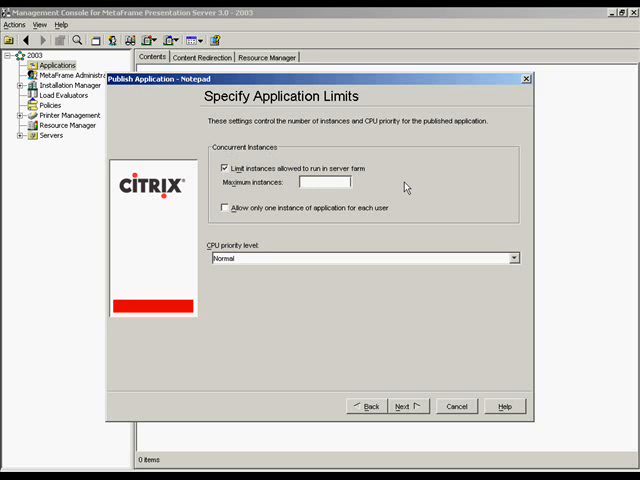
text(50)
key(BackSpace)
key(BackSpace)
click(222, 169)
click(225, 208)
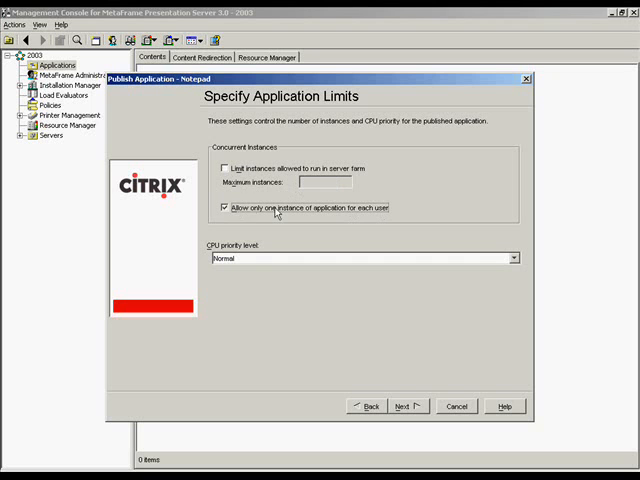
Leave instance limits off with Normal CPU priority and continue to server selection.
click(225, 208)
click(513, 260)
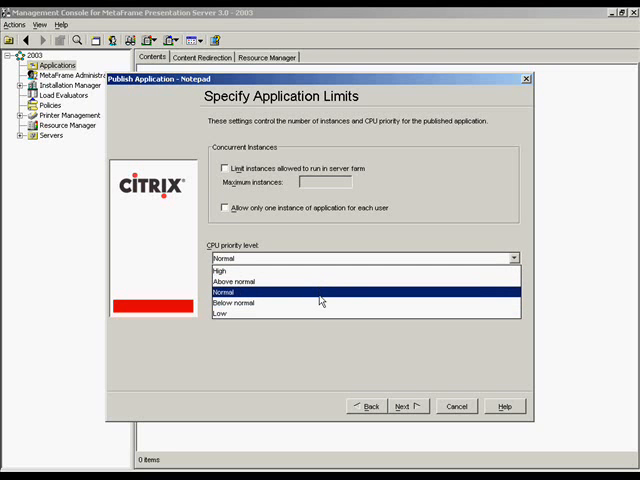
click(321, 292)
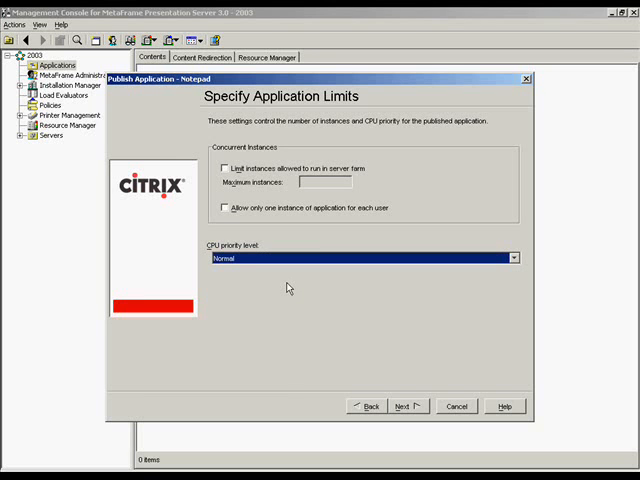
click(417, 410)
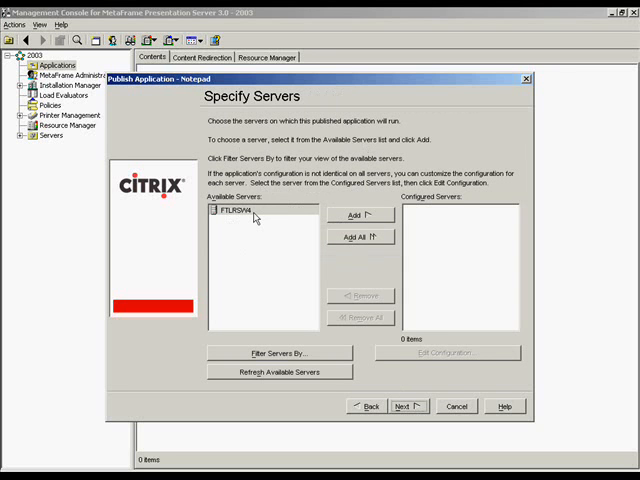
click(255, 218)
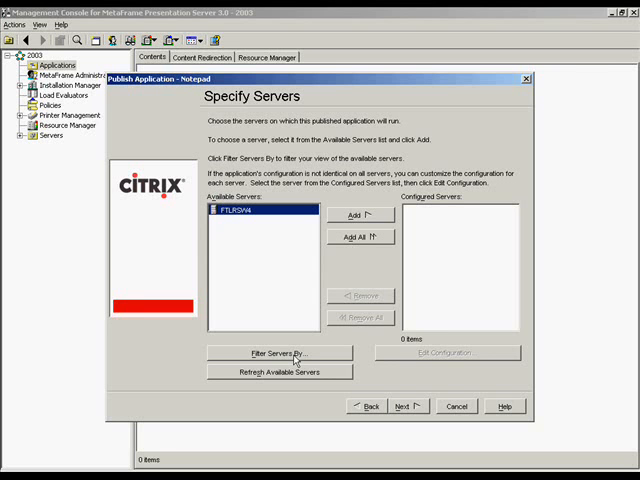
click(296, 355)
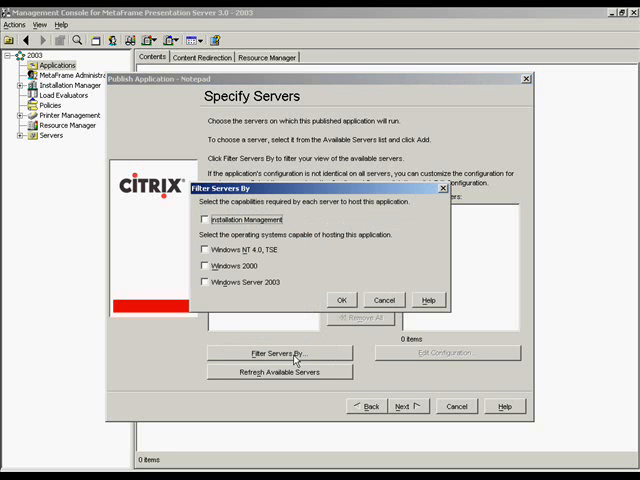
click(207, 221)
click(204, 252)
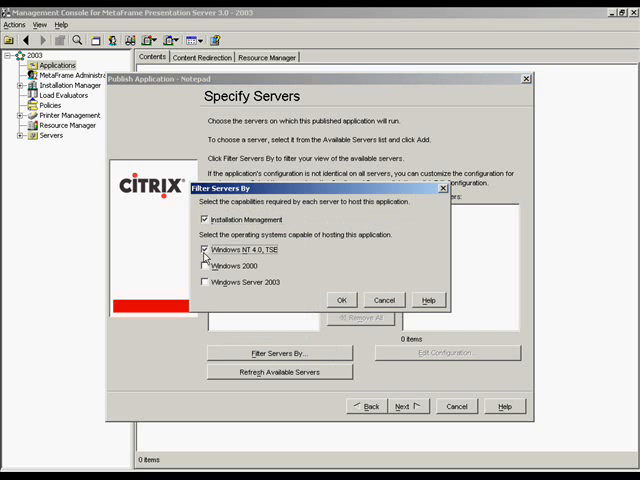
click(205, 267)
click(204, 251)
click(204, 266)
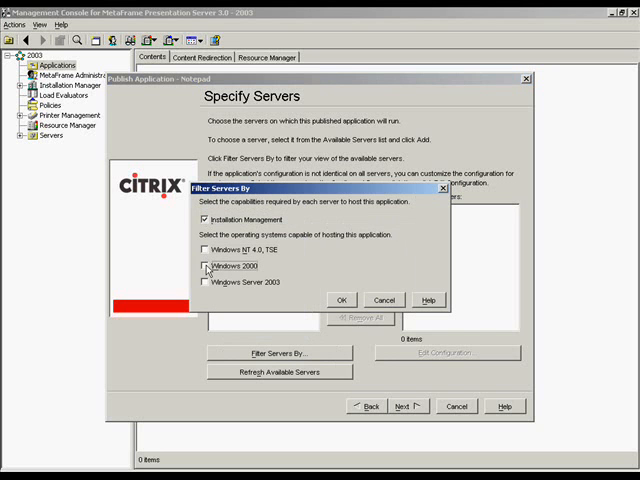
click(205, 221)
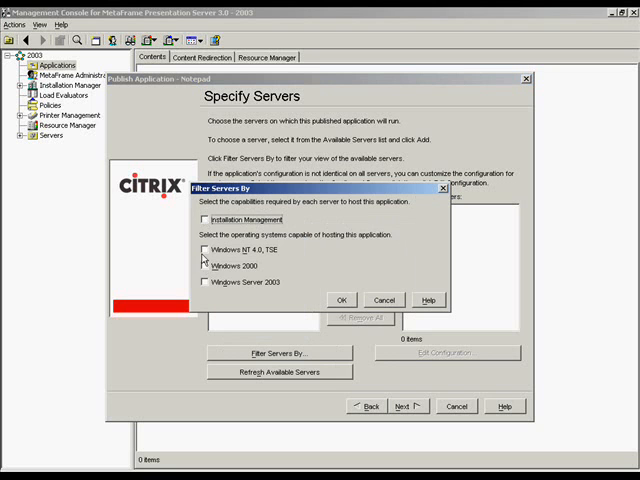
click(205, 283)
click(205, 267)
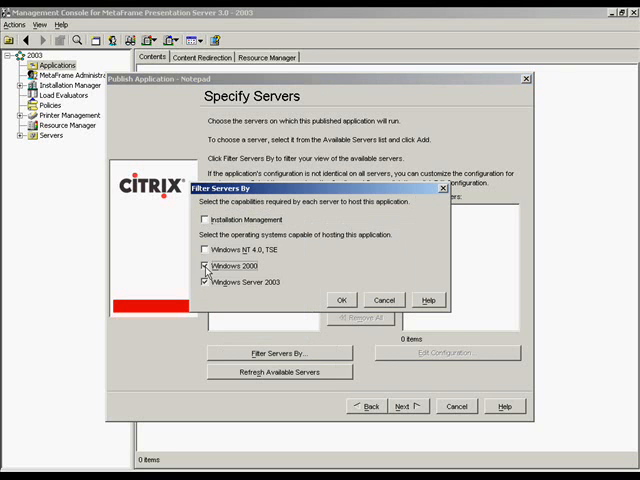
click(205, 267)
click(205, 283)
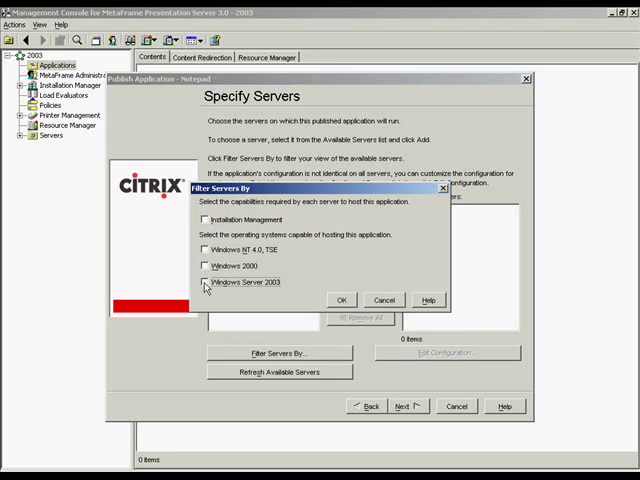
click(384, 300)
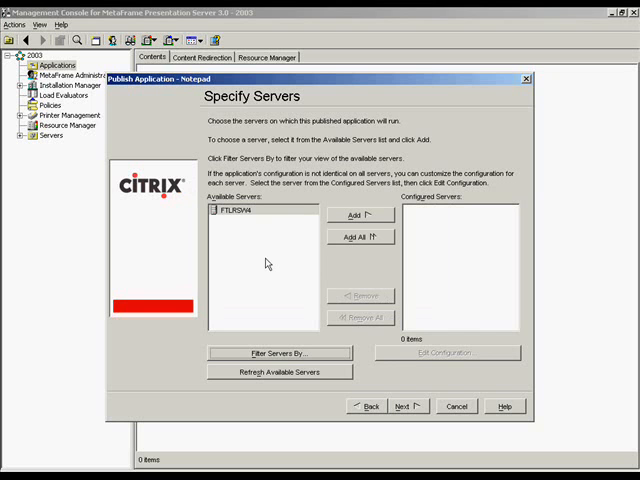
Add FTLRSW4 from Available Servers to Notepad's Configured Servers and select it.
click(258, 218)
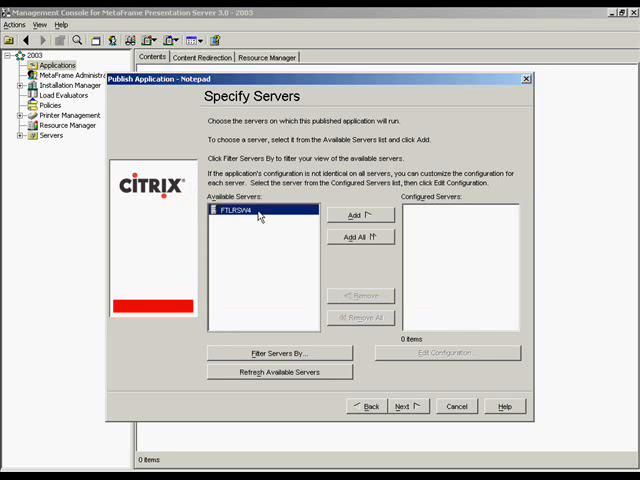
click(369, 220)
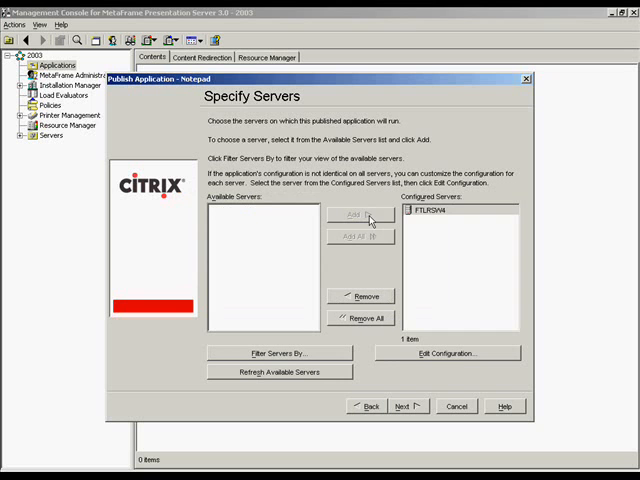
click(437, 211)
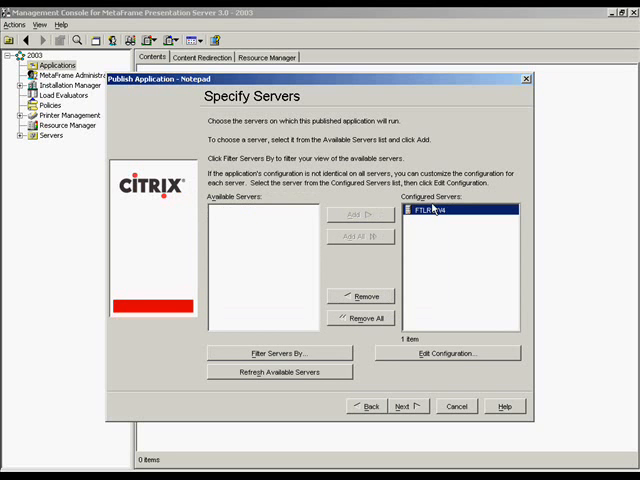
Review FTLRSW4's configuration showing D:\WINDOWS\NOTEPAD.EXE, accept it and continue to Specify Users.
click(457, 355)
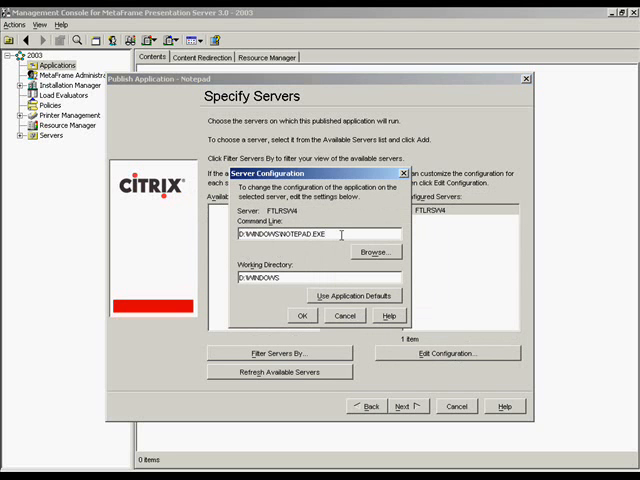
double_click(341, 234)
click(351, 234)
click(304, 318)
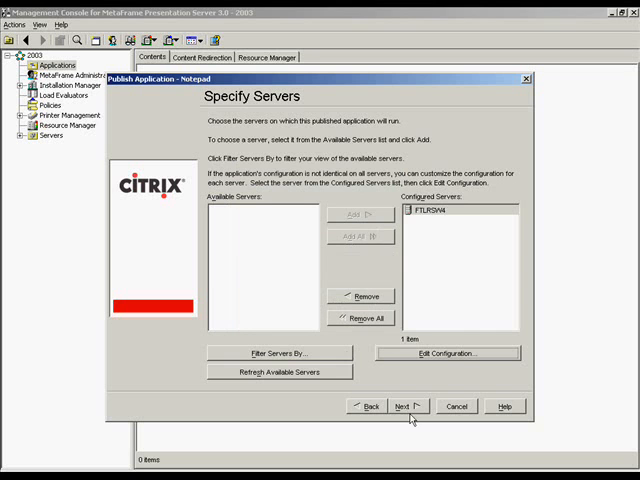
click(410, 407)
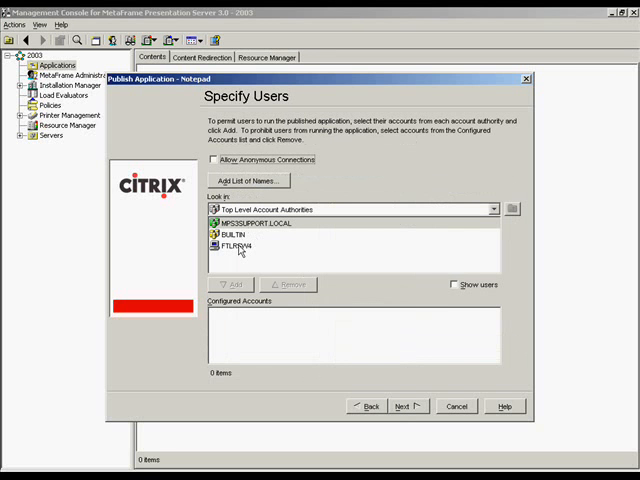
Toggle anonymous connections on and back off, then browse FTLRSW4's local groups for accounts.
click(214, 160)
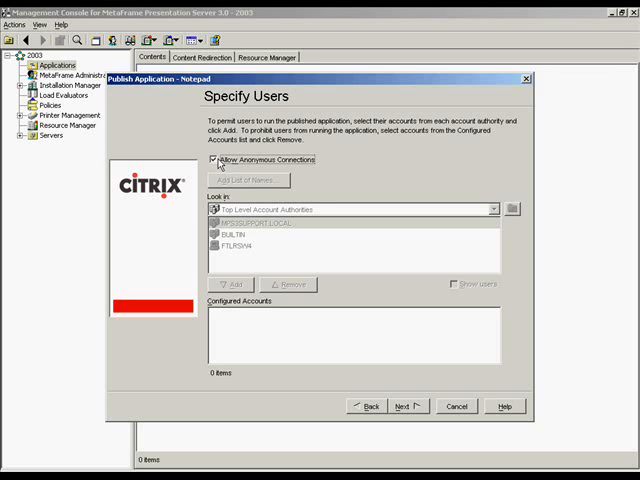
click(214, 160)
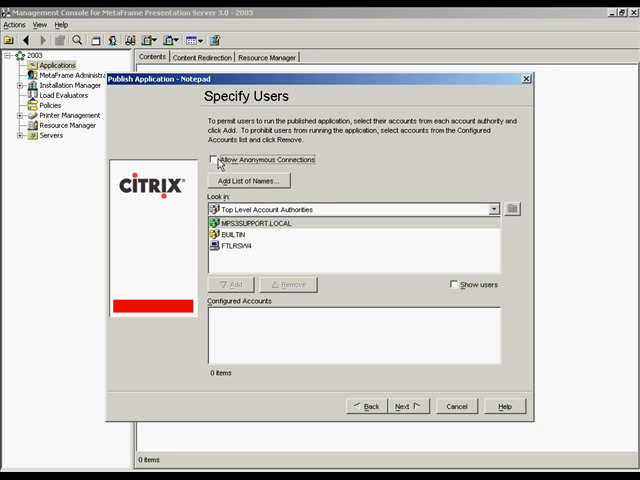
double_click(239, 247)
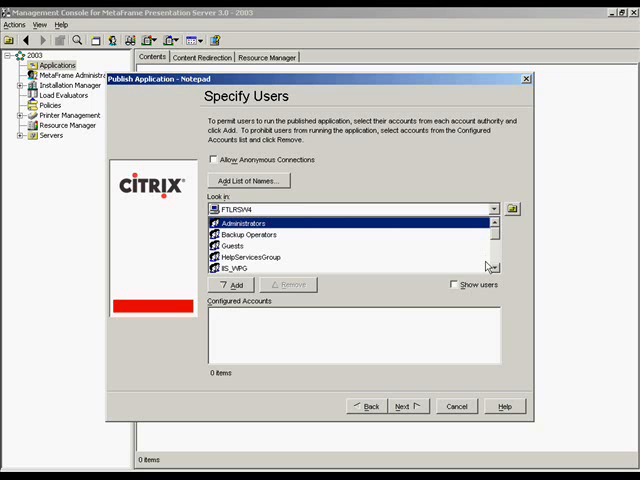
Add FTLRSW4\administrator via Add List of Names, validate it with Check Names, and confirm it as a configured account.
click(268, 181)
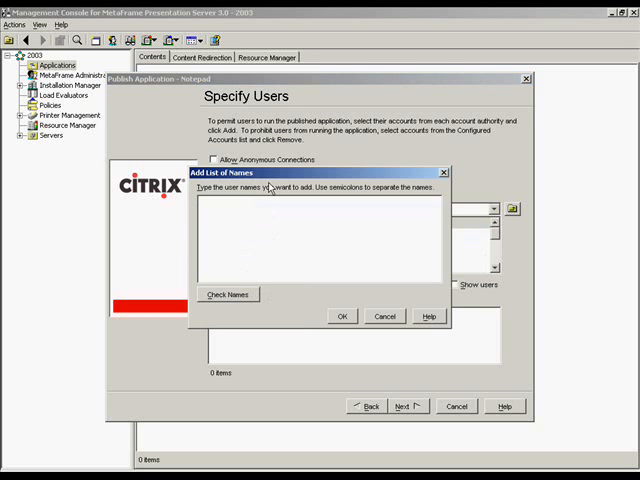
click(230, 299)
text(ftl)
text(rsw4\ad)
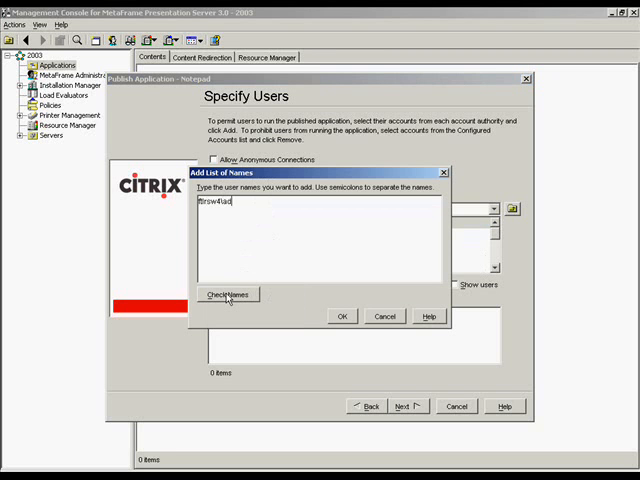
text(ministrato)
text(r)
click(228, 295)
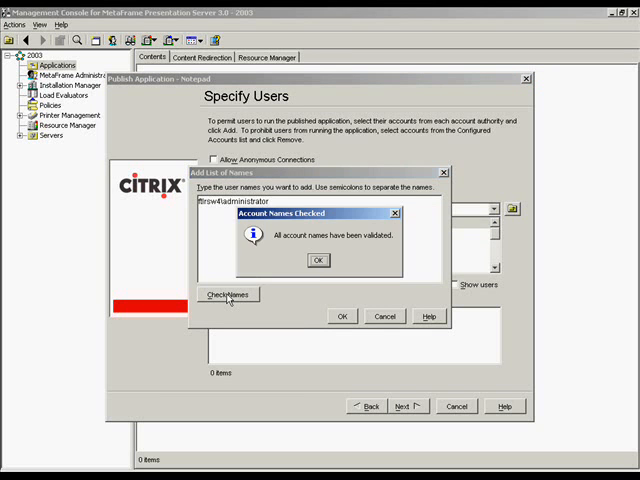
click(318, 261)
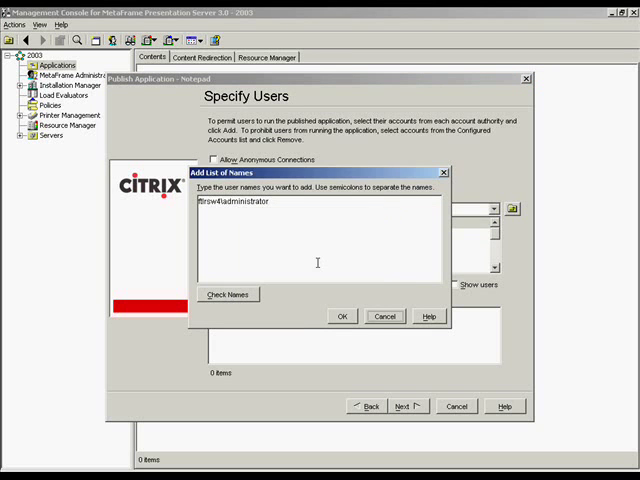
click(343, 316)
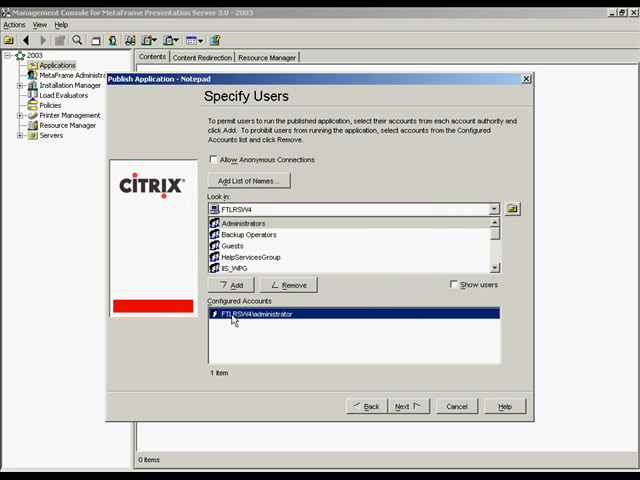
Browse the Look in authorities, keep the local server, and toggle Show users on then off.
click(455, 285)
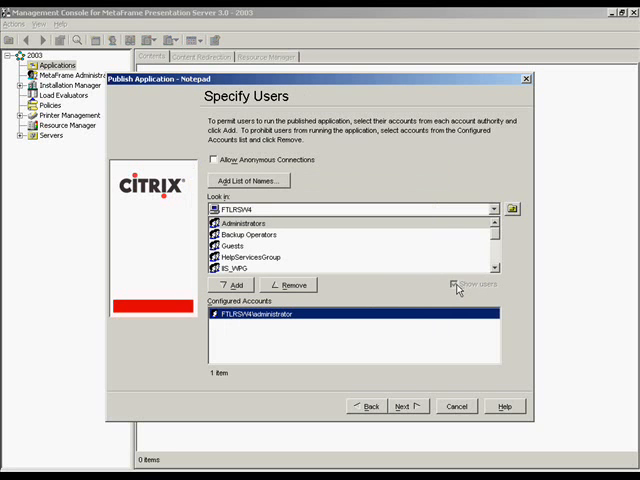
click(494, 209)
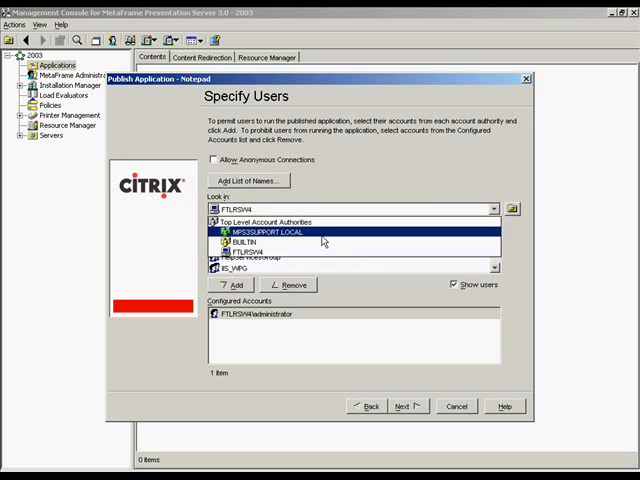
click(324, 256)
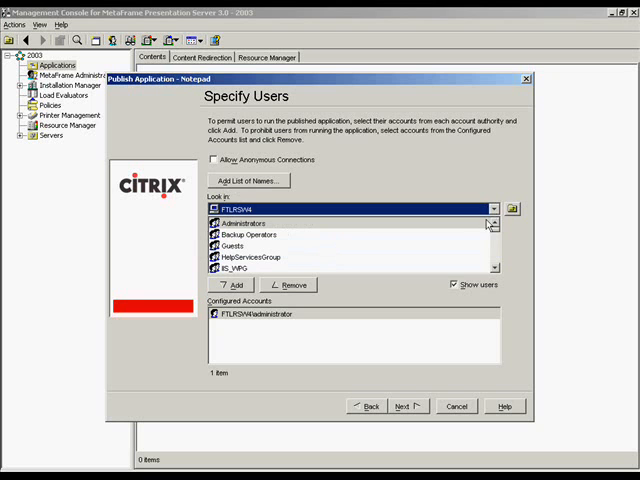
click(454, 286)
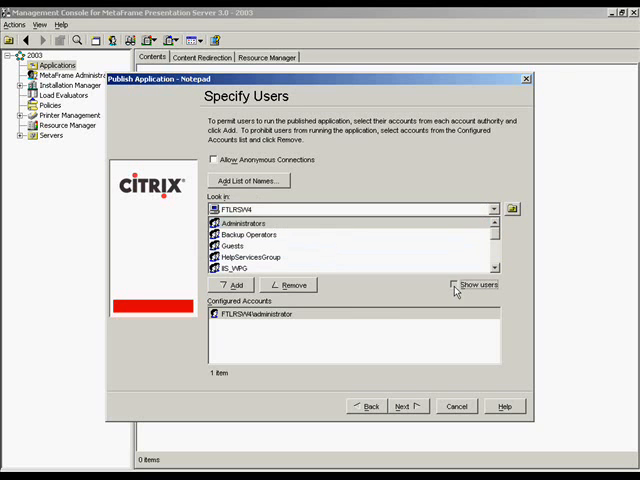
Leave only the administrator configured with users hidden and advance to Specify File Type Associations.
click(454, 285)
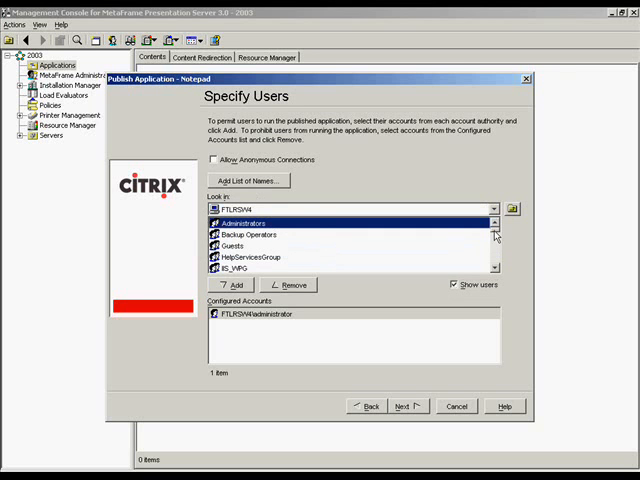
mouse_move(495, 234)
mouse_down()
mouse_move(496, 266)
mouse_move(496, 228)
mouse_up()
click(454, 285)
click(405, 406)
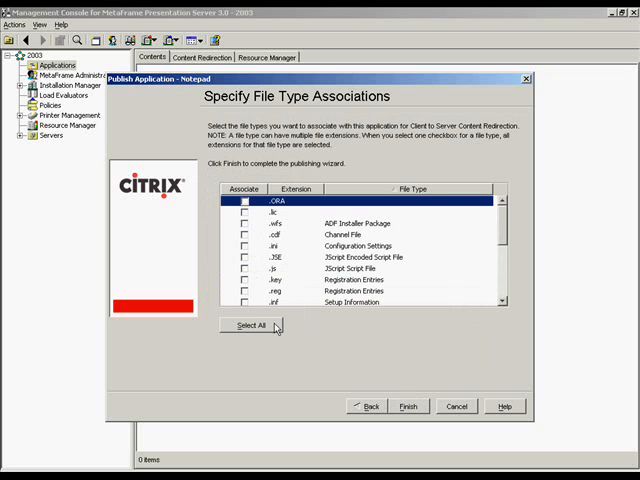
Scroll the file type list and select all listed types for Notepad.
click(503, 304)
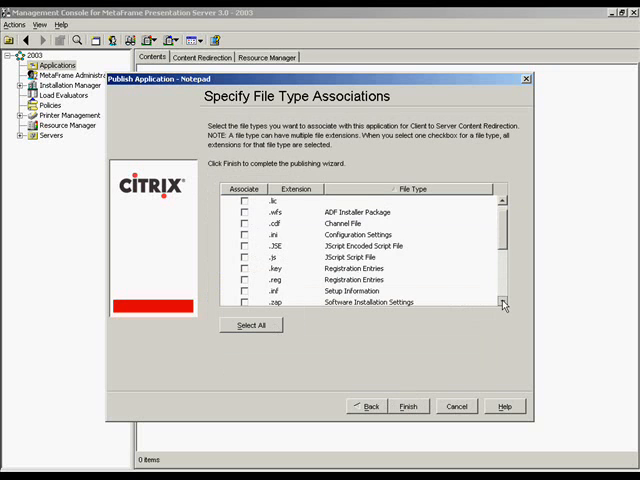
click(503, 304)
click(503, 304)
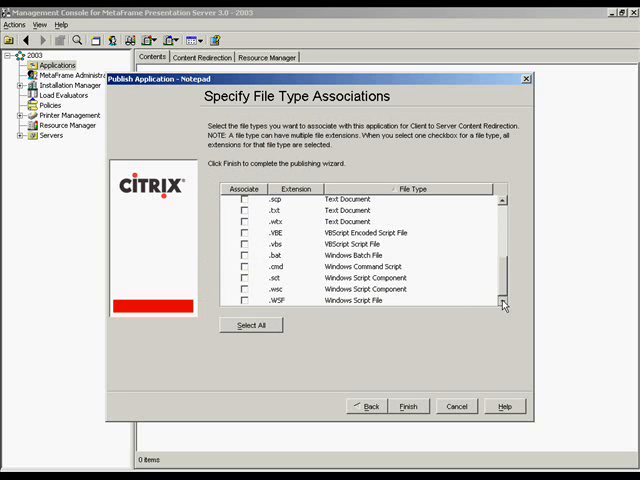
click(503, 204)
double_click(503, 204)
click(503, 204)
click(503, 204)
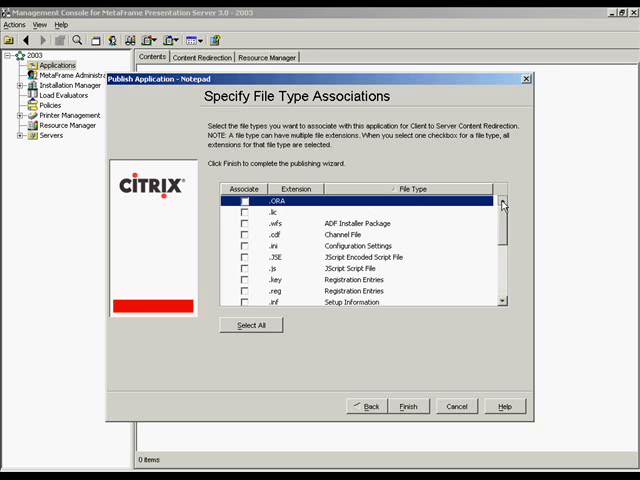
click(252, 328)
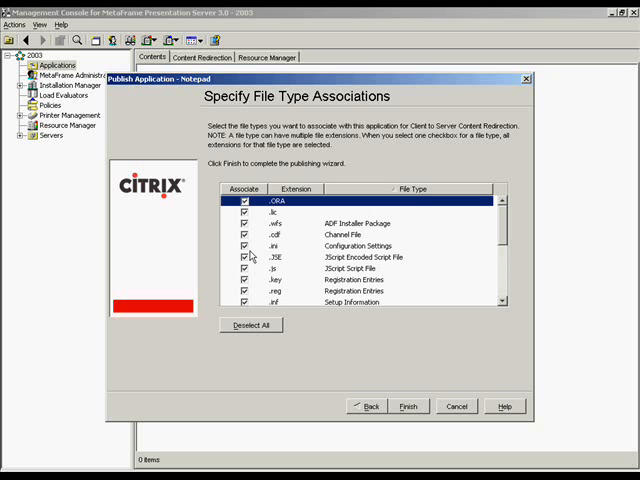
click(503, 301)
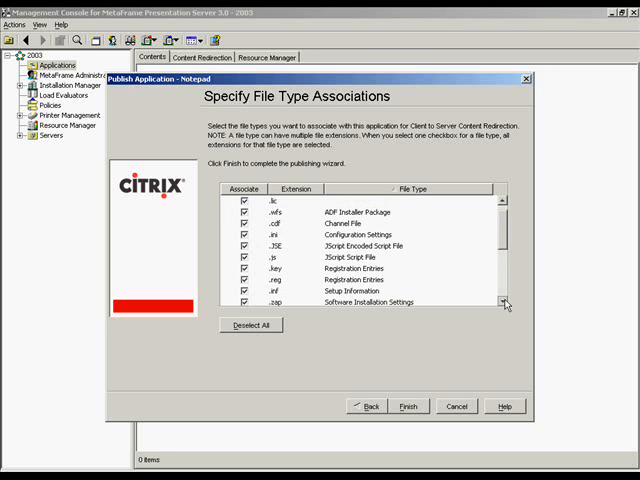
drag(503, 301, 503, 301)
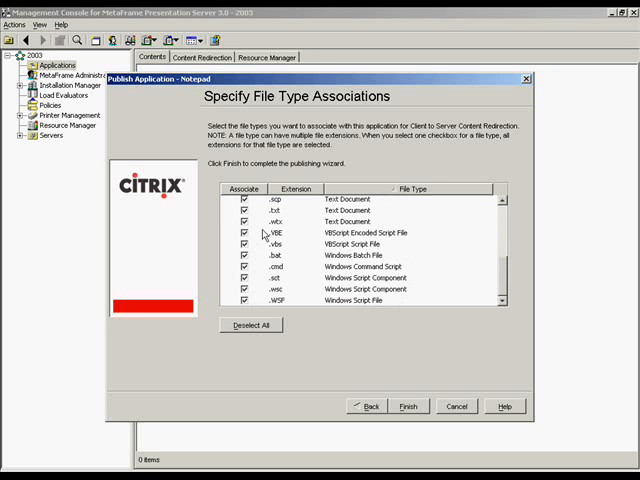
Review the .txt, .bat and .cmd types, deselect all associations, and finish publishing Notepad.
click(275, 212)
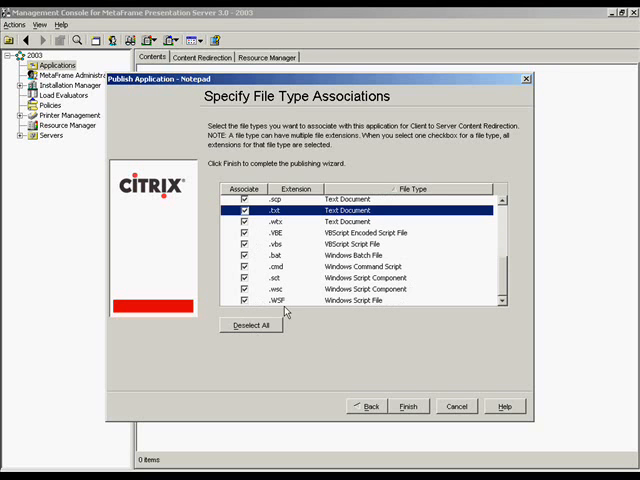
click(347, 257)
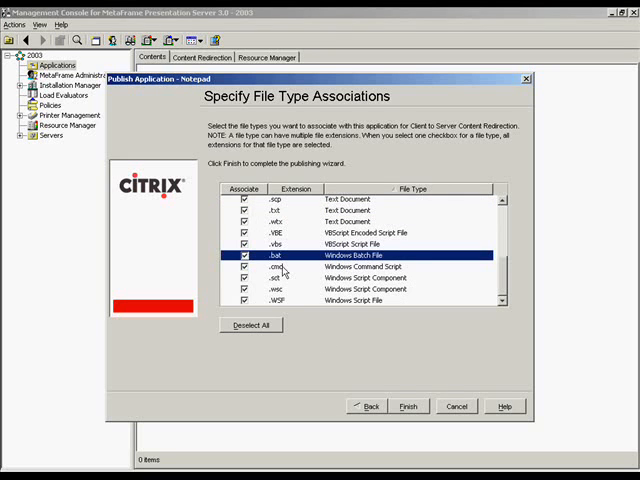
click(283, 267)
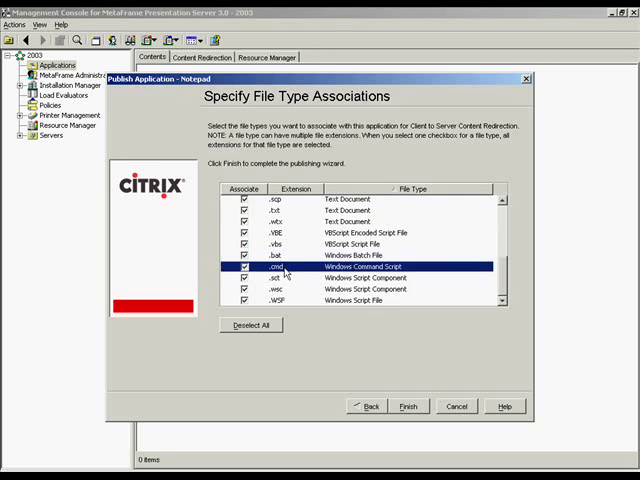
click(270, 328)
click(502, 210)
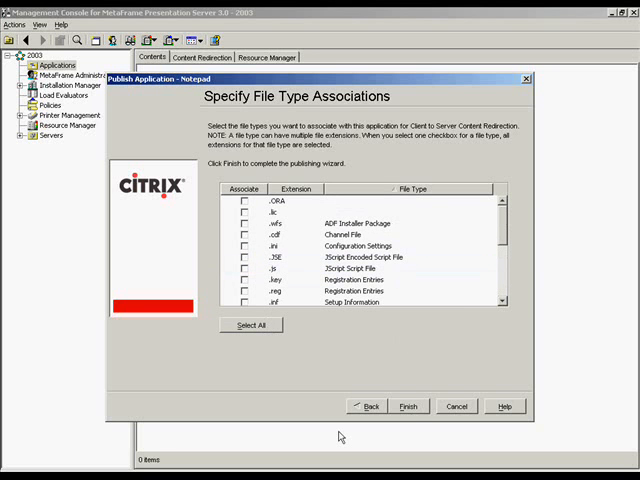
click(409, 407)
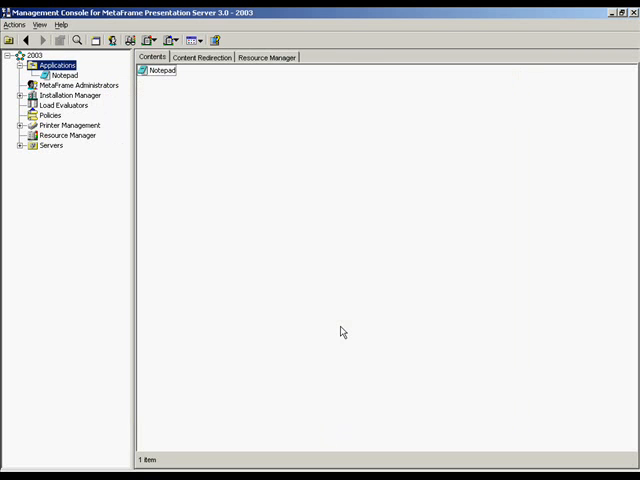
Select the newly published Notepad entry under Applications in the Contents pane.
click(158, 76)
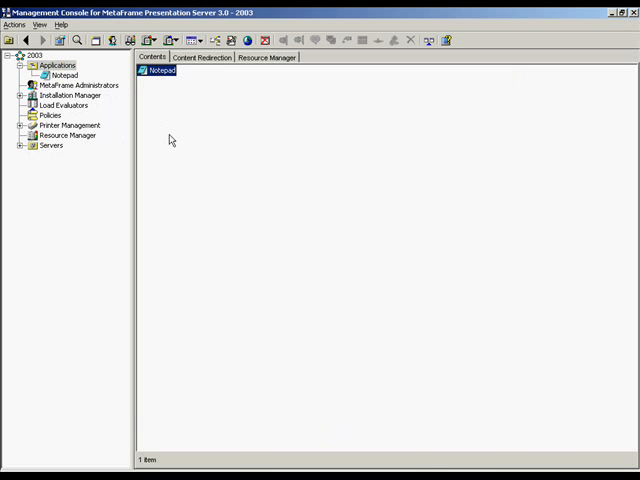